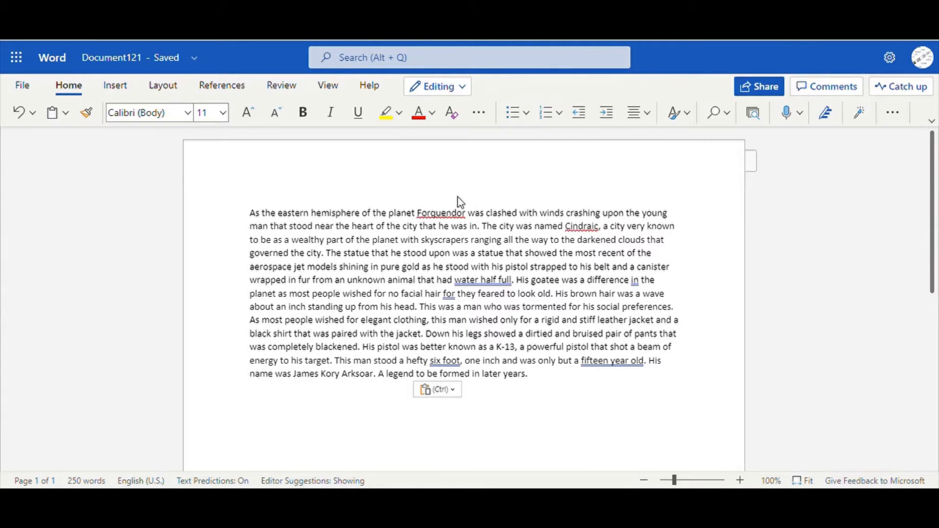
# Ignore all spelling flags for the planet name "Forquendor" in the first line
pyautogui.click(453, 216)
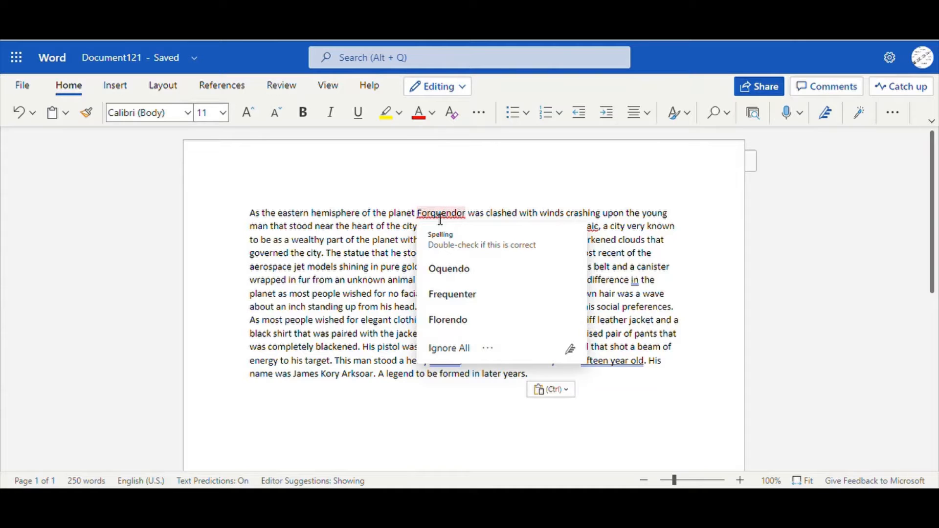
pyautogui.click(393, 213)
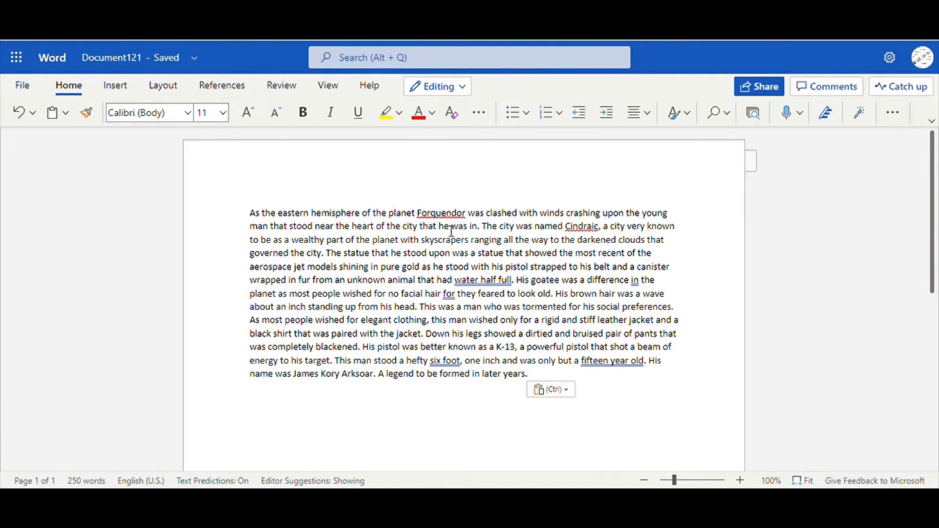
pyautogui.click(441, 214)
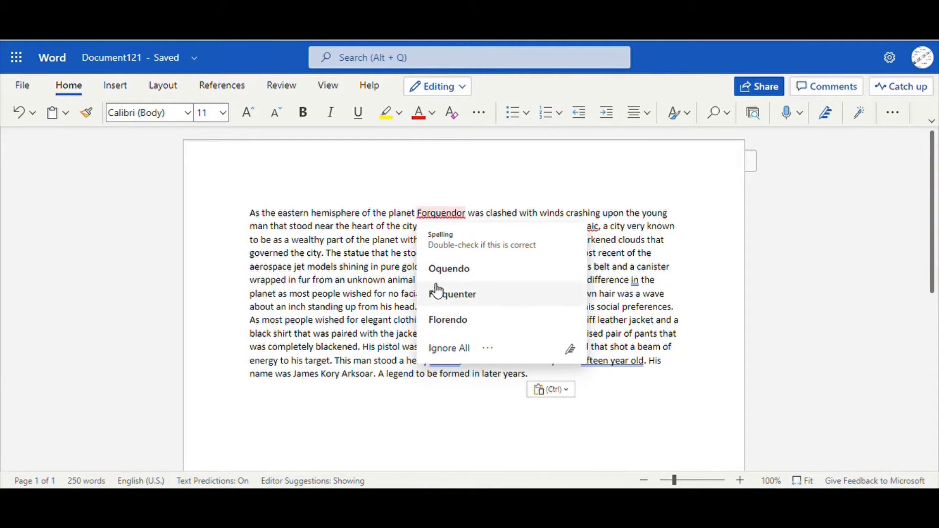
pyautogui.click(456, 348)
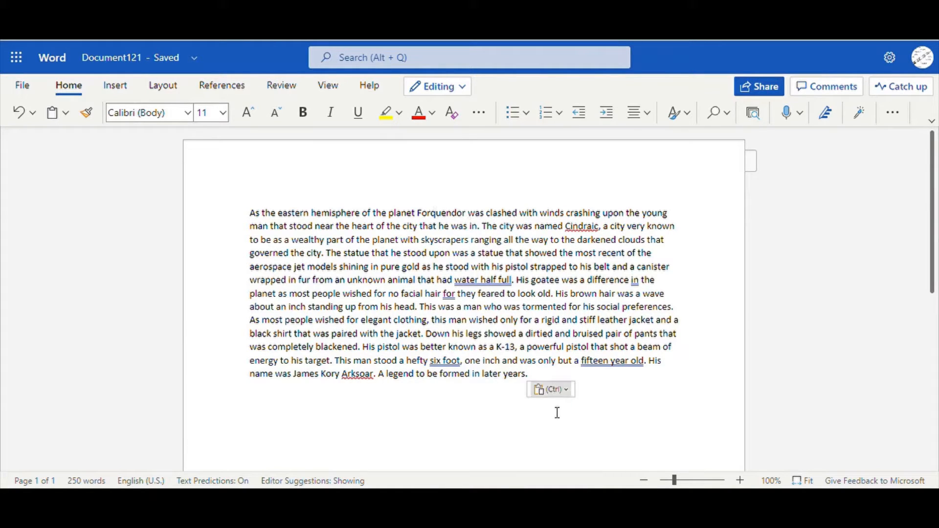
# Enter "Forquendor" on a new line below the paragraph as a spelling test, and delete the word again
pyautogui.click(541, 379)
pyautogui.press('Return')
pyautogui.write('For')
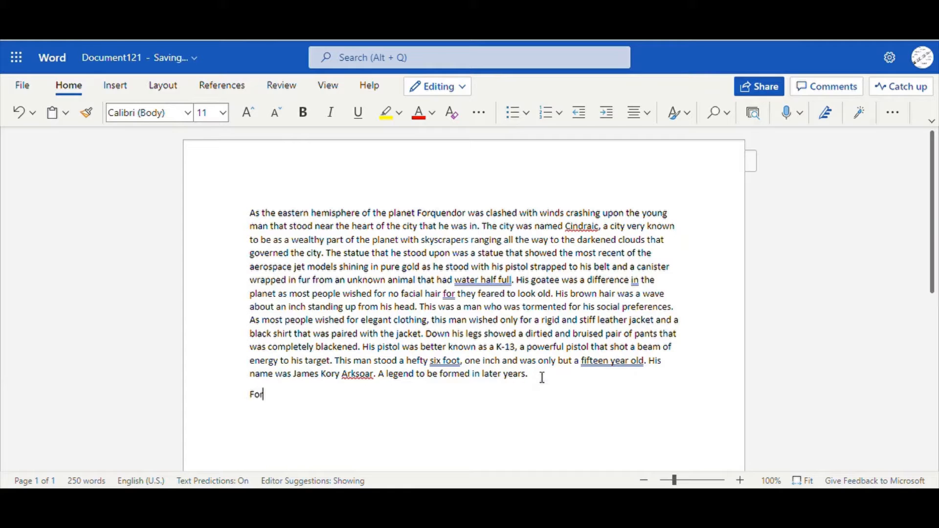
pyautogui.write('quendor')
pyautogui.moveTo(303, 396); pyautogui.dragTo(248, 395)
pyautogui.press('BackSpace')
# Ignore all spelling flags for the city name "Cindraic" and for the character's surname in the last line
pyautogui.click(574, 226)
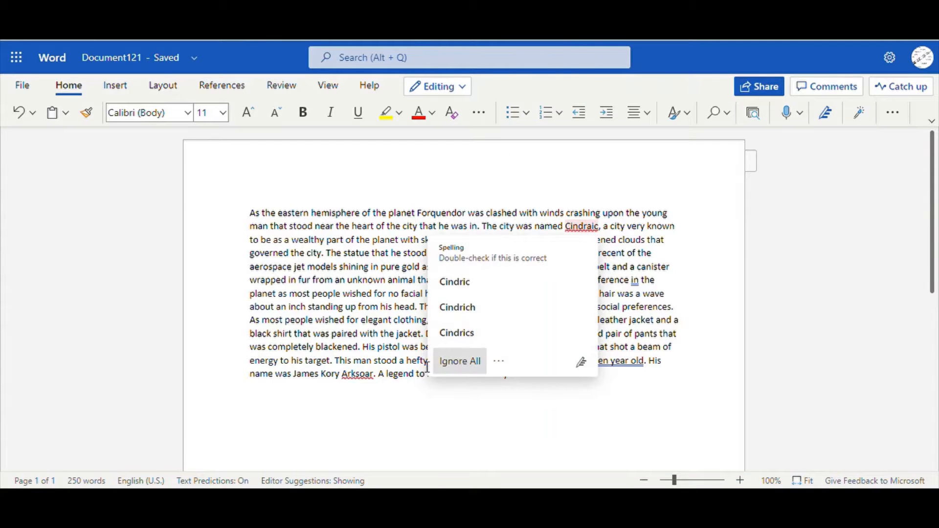
pyautogui.click(457, 361)
pyautogui.click(357, 381)
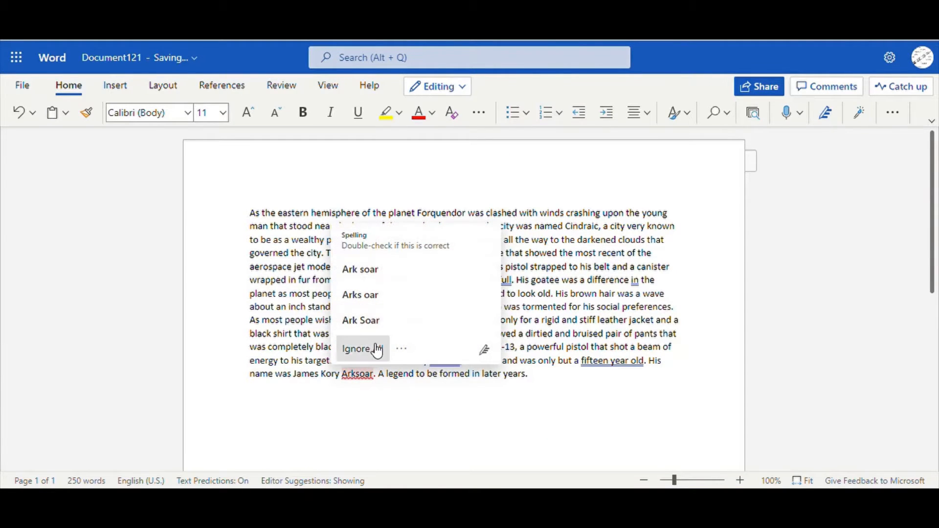
pyautogui.click(378, 348)
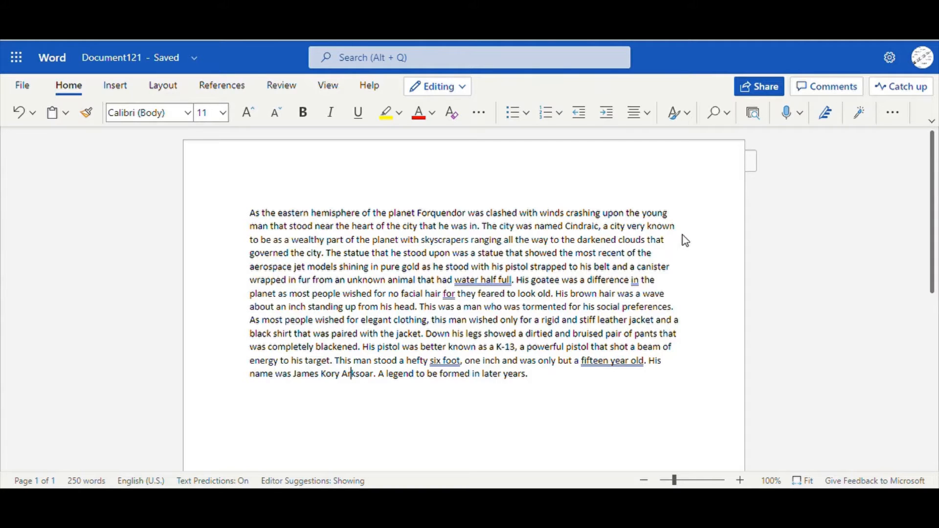
# Accept the grammar suggestions "half full water" for "water half full" and "for," for the flagged "for"
pyautogui.click(488, 283)
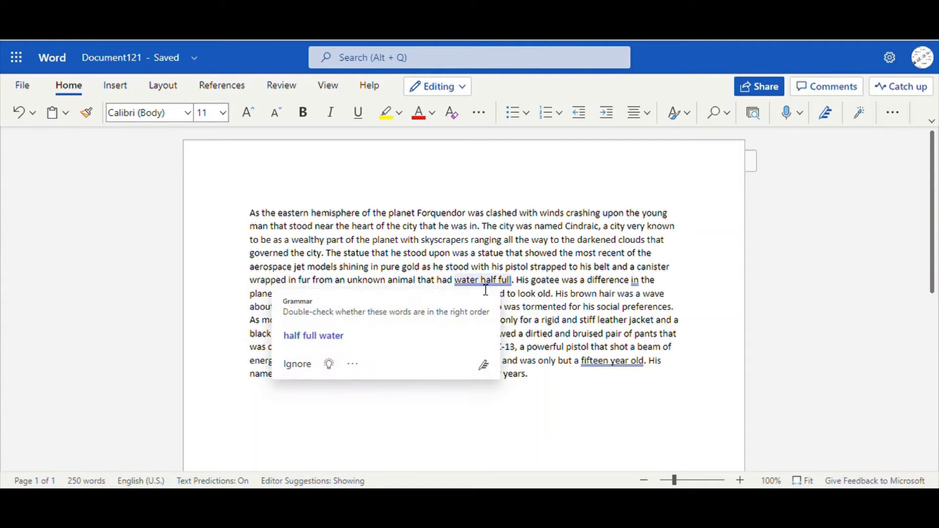
pyautogui.click(407, 336)
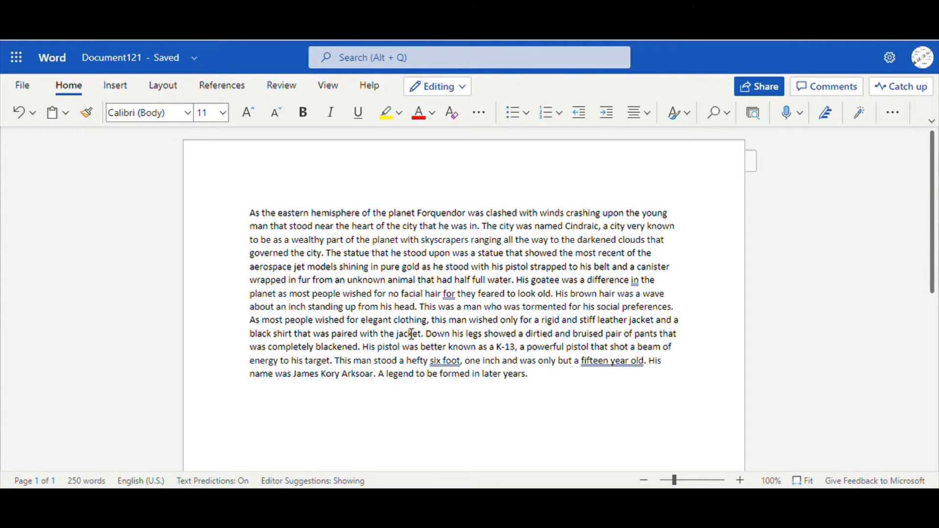
pyautogui.click(450, 295)
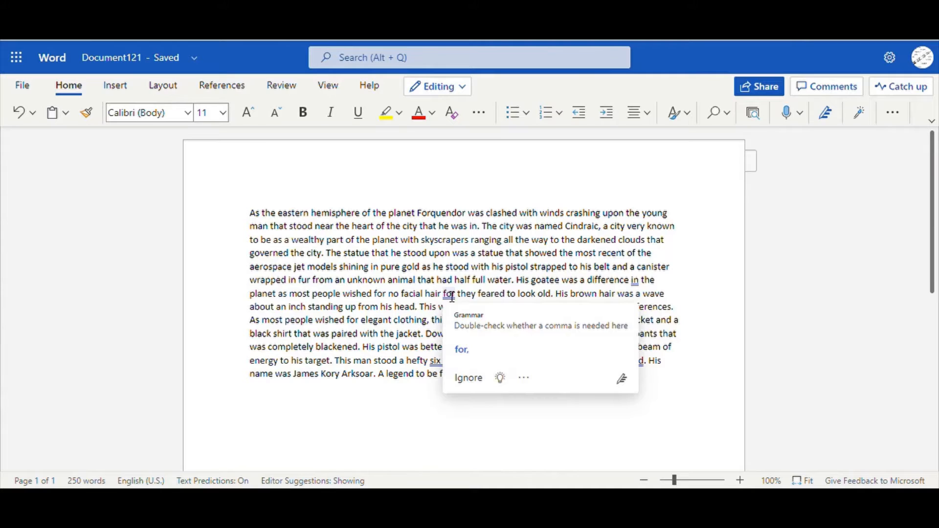
pyautogui.click(498, 353)
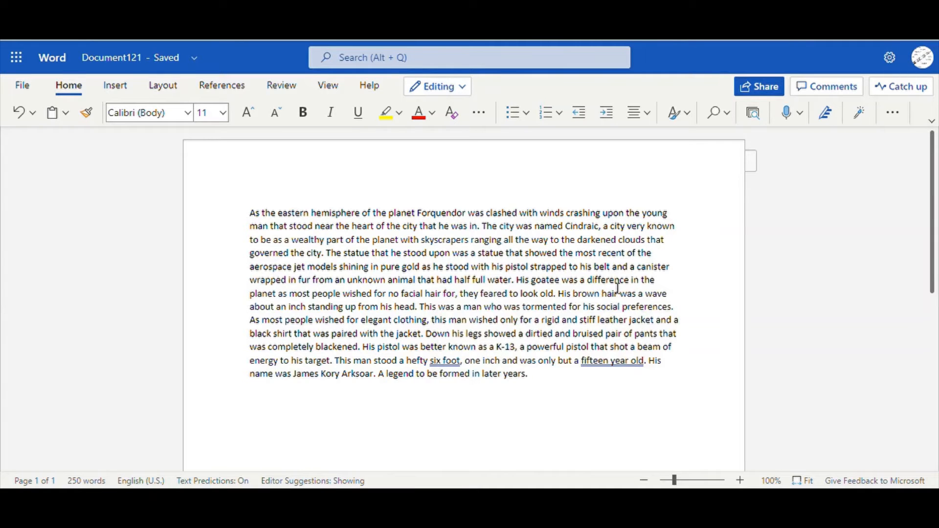
# Accept the hyphenated grammar suggestions "six-foot" and "fifteen-year-old" near the end of the paragraph
pyautogui.click(444, 363)
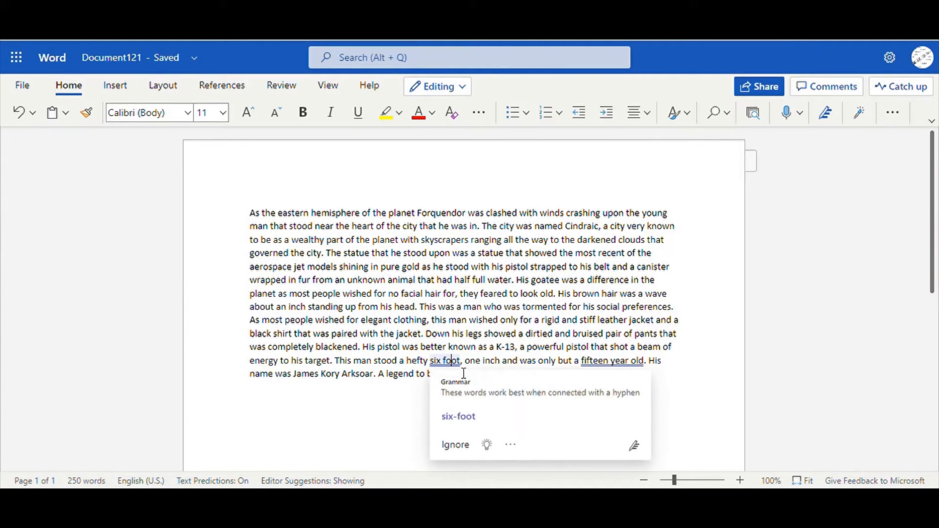
pyautogui.click(477, 418)
pyautogui.click(607, 367)
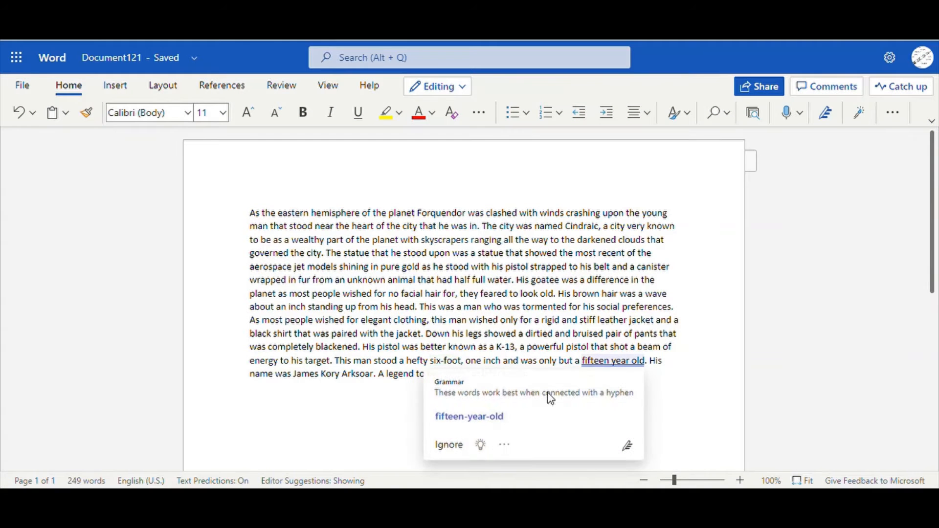
pyautogui.click(488, 416)
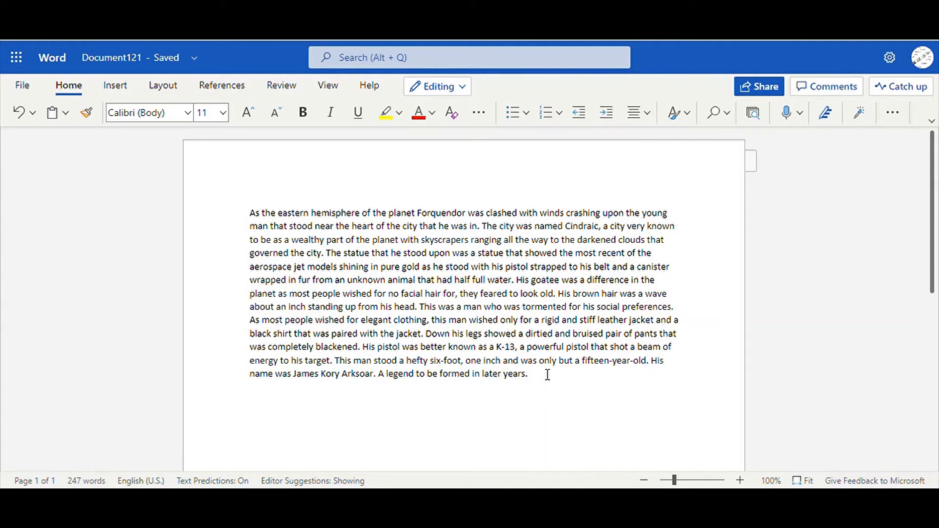
# Copy the entire document text, delete it, and undo the deletion
pyautogui.hotkey('ctrl', 'a')
pyautogui.hotkey('ctrl', 'c')
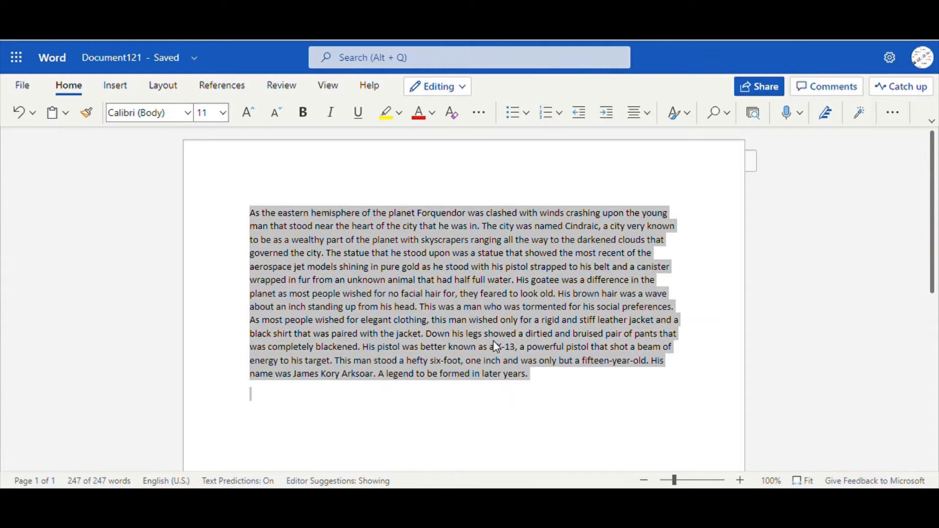
pyautogui.press('BackSpace')
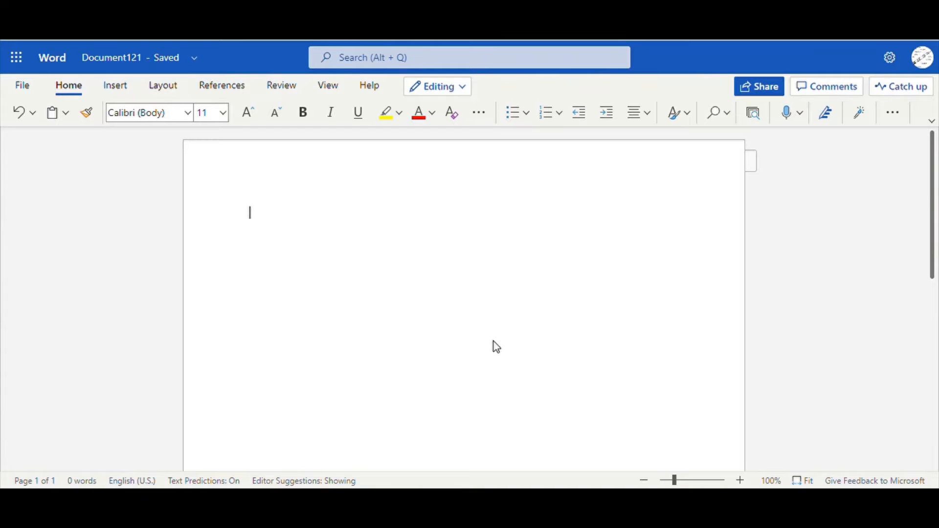
pyautogui.hotkey('ctrl', 'z')
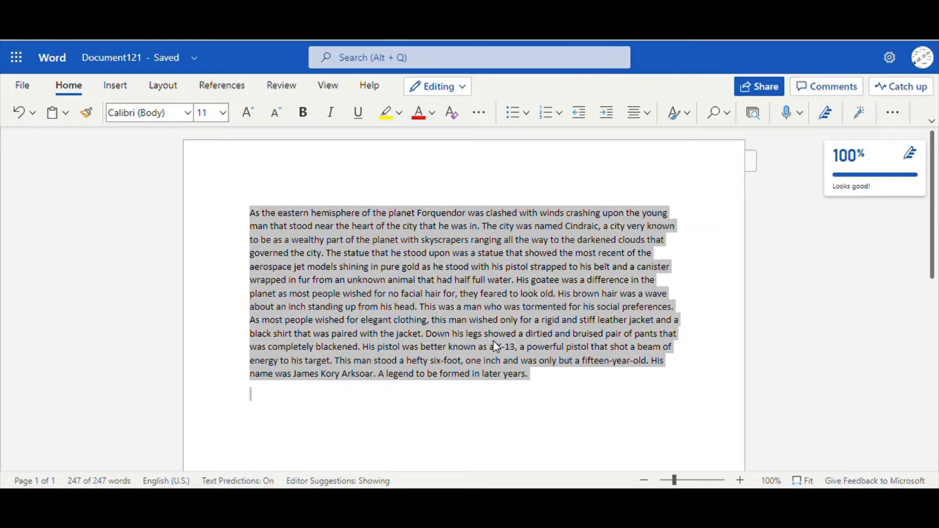
# Paste the copied text over the selected text and paste a second copy below it
pyautogui.hotkey('ctrl', 'v')
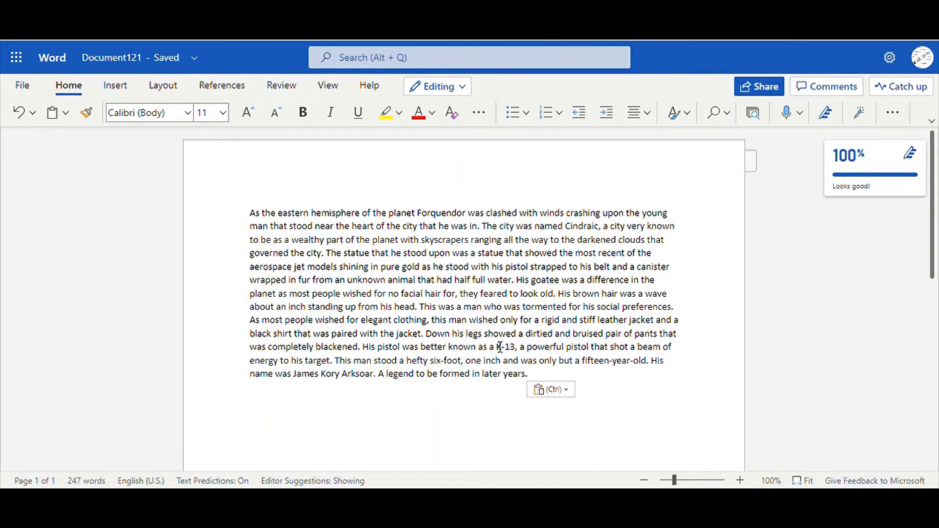
pyautogui.hotkey('ctrl', 'v')
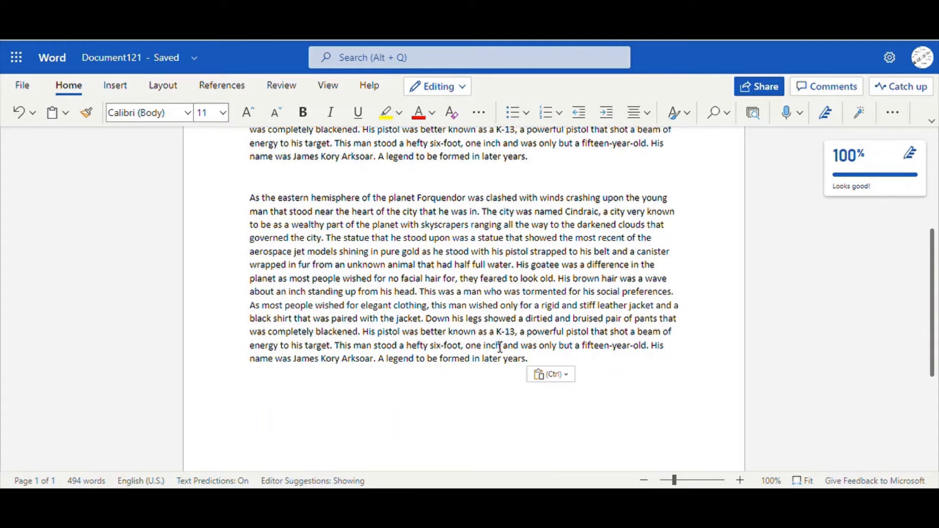
# Delete the second copy of the paragraph so only the first one is kept
pyautogui.click(551, 362)
pyautogui.hotkey('ctrl', 'a')
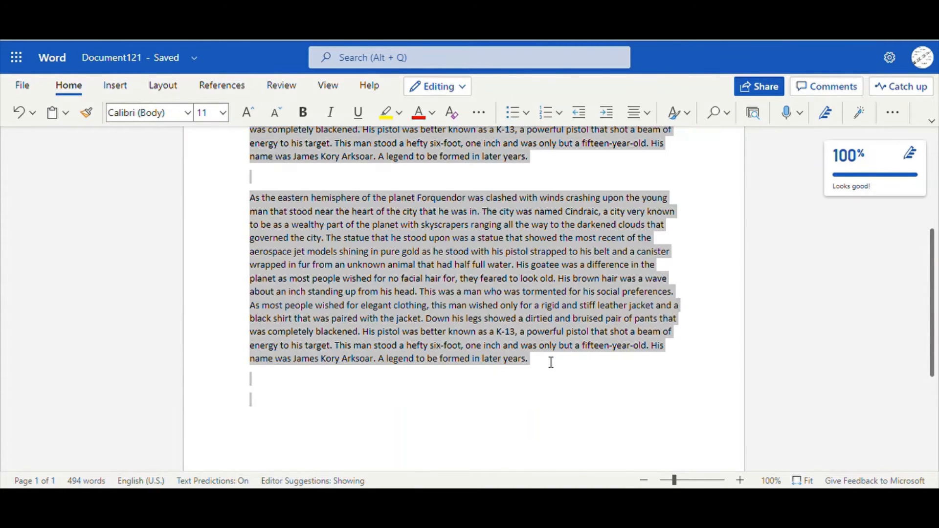
pyautogui.scroll(3, 542, 319)
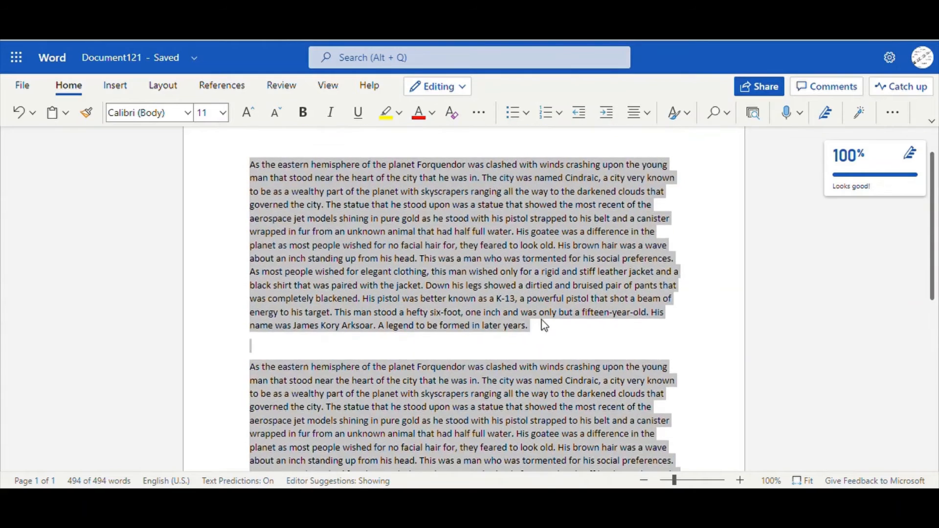
pyautogui.scroll(-2, 542, 320)
pyautogui.moveTo(550, 427); pyautogui.dragTo(240, 259)
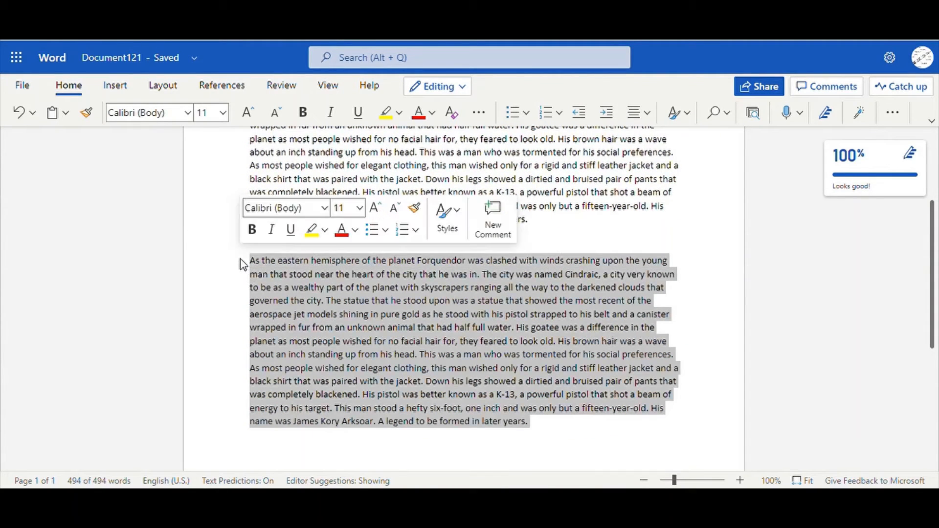
pyautogui.press('BackSpace')
pyautogui.scroll(3, 243, 265)
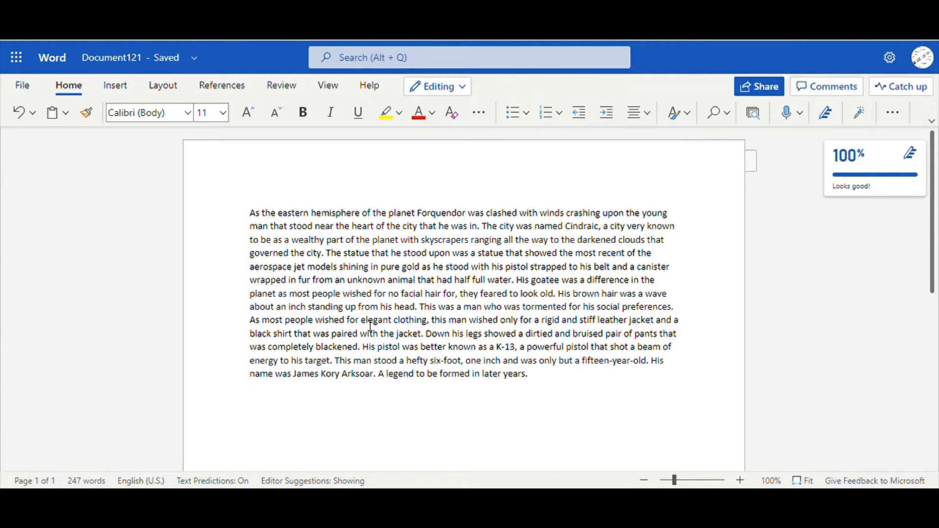
# Apply the Bahnschrift Bold Condensed font to the entire text and undo the font change
pyautogui.hotkey('ctrl', 'a')
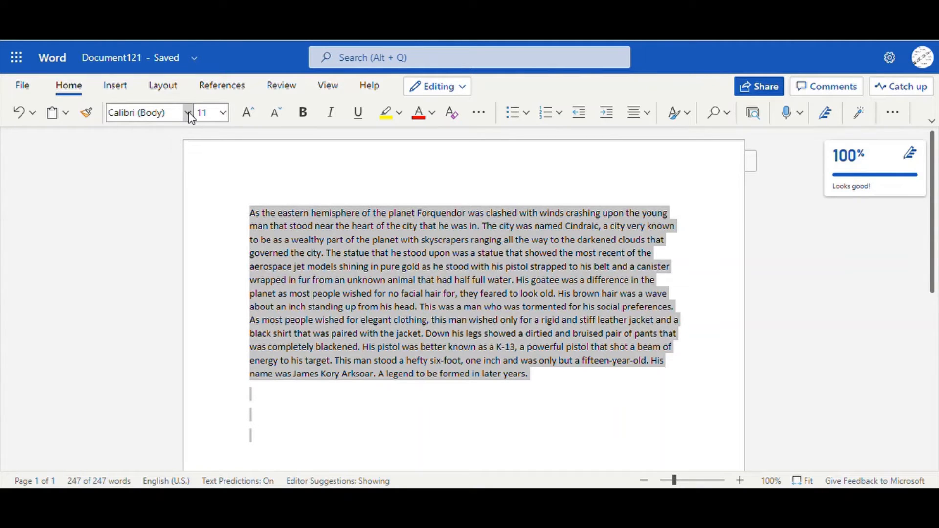
pyautogui.click(189, 116)
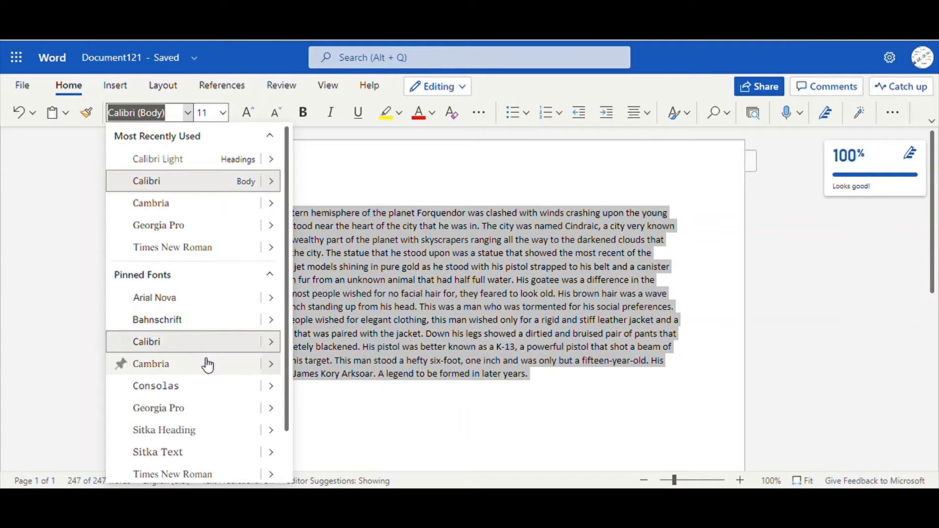
pyautogui.moveTo(283, 323)
pyautogui.moveTo(277, 307)
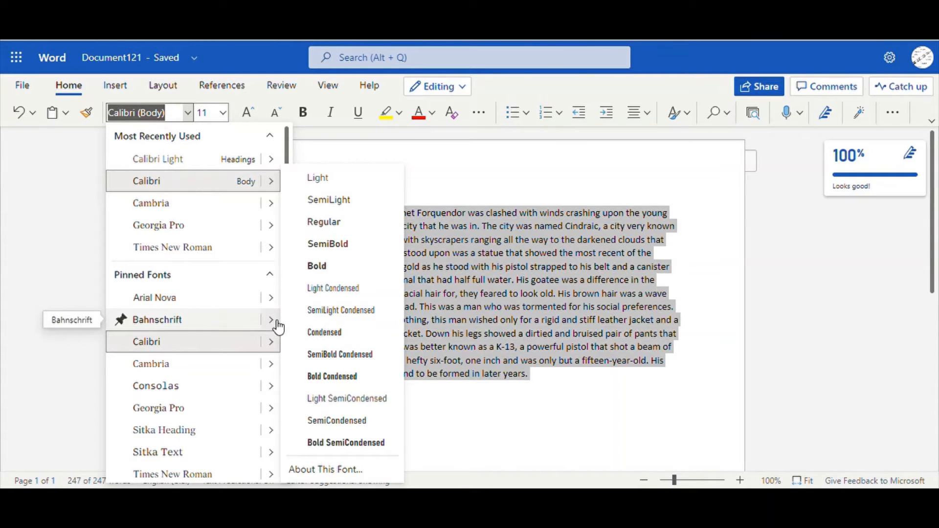
pyautogui.click(348, 378)
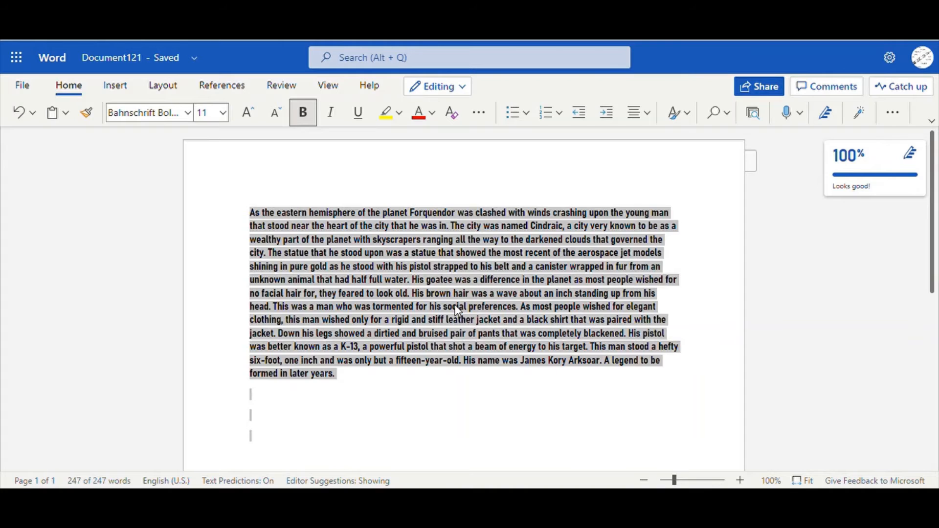
pyautogui.hotkey('ctrl', 'z')
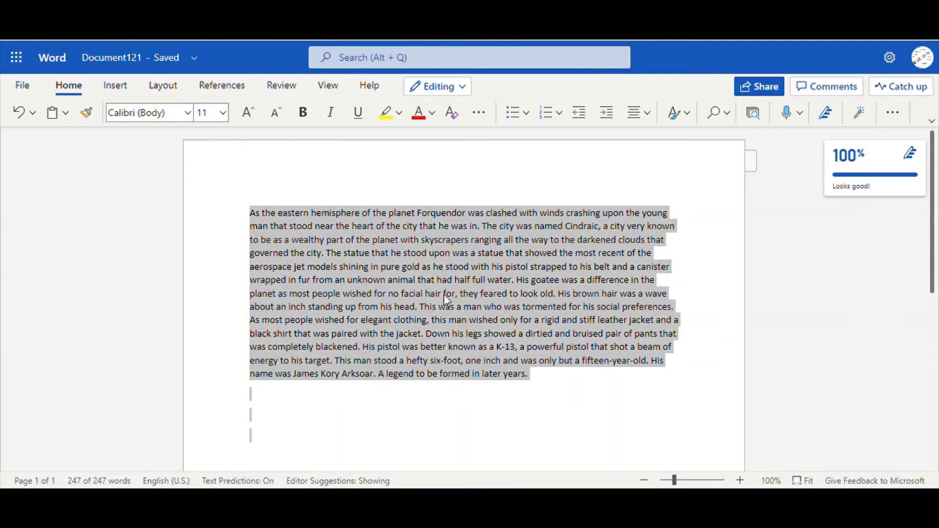
# Set the font size of the entire selected text to 19
pyautogui.click(223, 114)
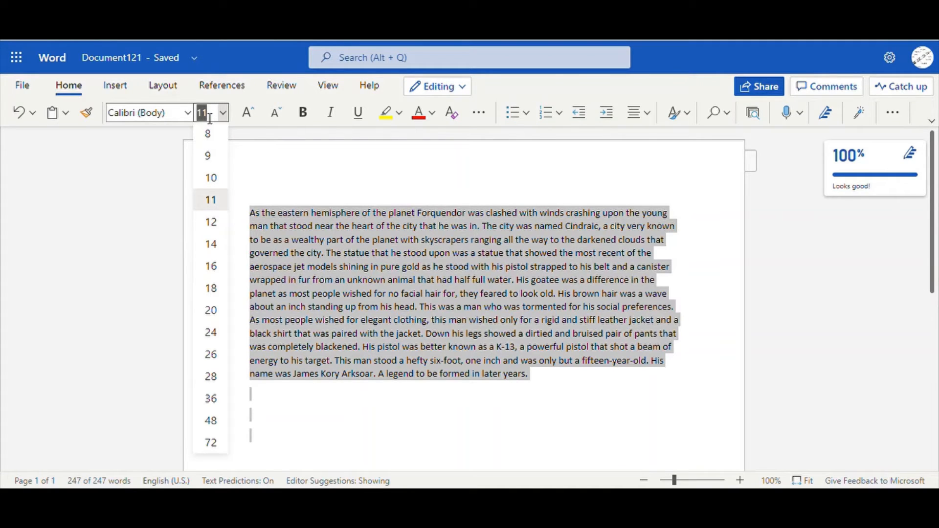
pyautogui.press('BackSpace')
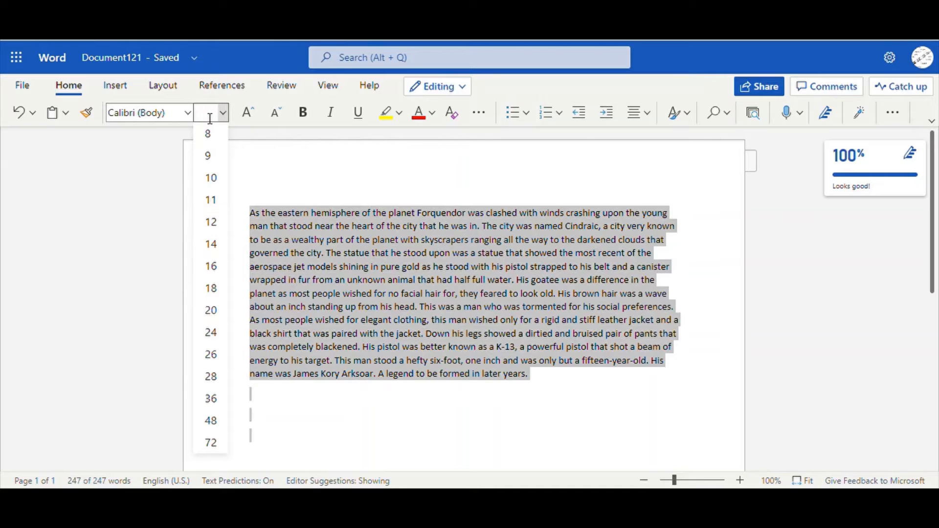
pyautogui.write('1919')
pyautogui.press('BackSpace')
pyautogui.press('BackSpace')
pyautogui.press('BackSpace')
pyautogui.press('BackSpace')
pyautogui.write('19')
pyautogui.press('Return')
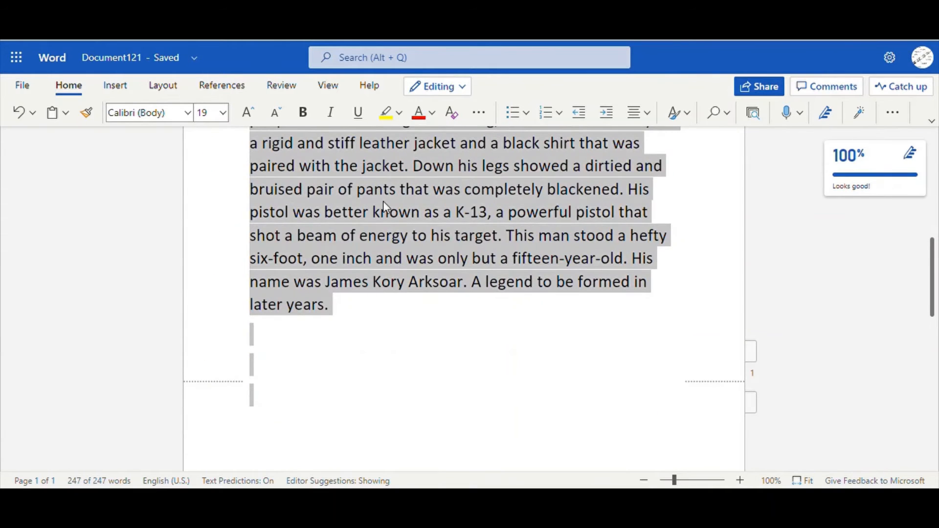
pyautogui.scroll(8, 383, 201)
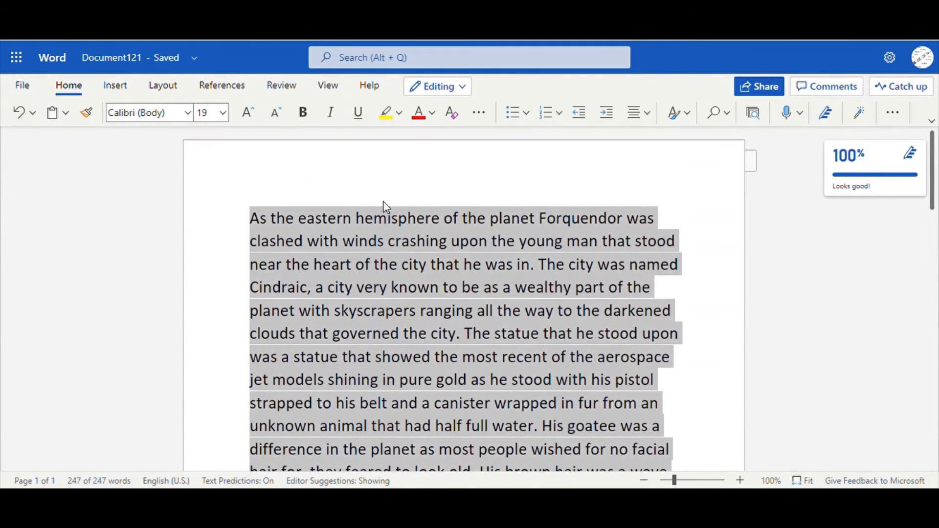
pyautogui.scroll(-10, 385, 198)
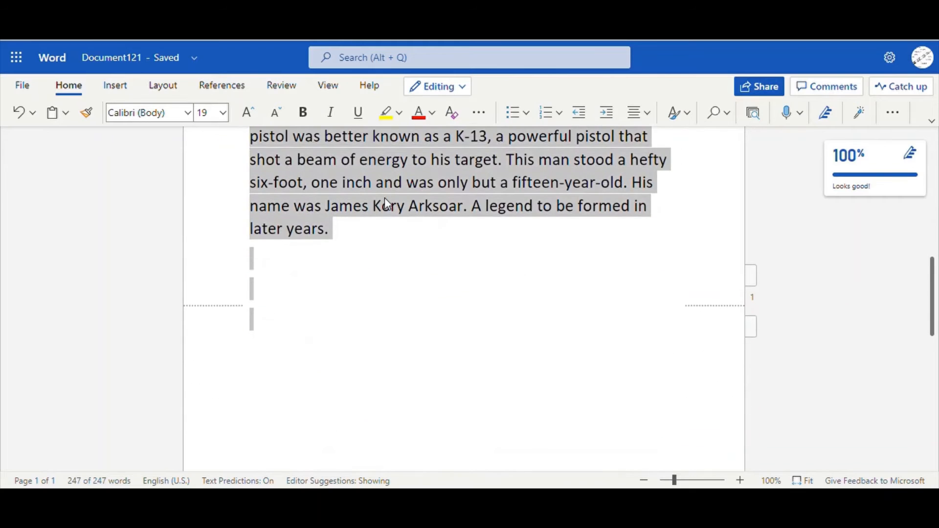
pyautogui.scroll(1, 391, 204)
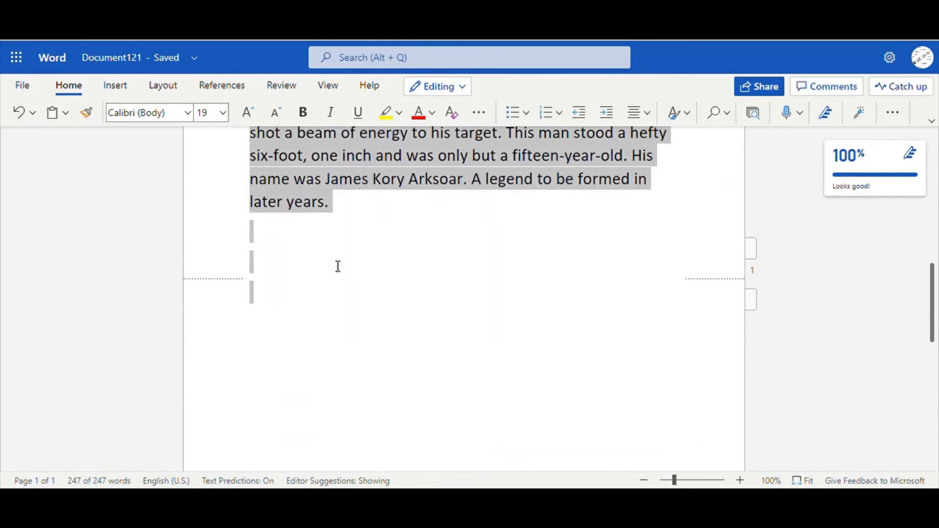
# Reset the entire selected text to the default font size of 11
pyautogui.scroll(8, 454, 247)
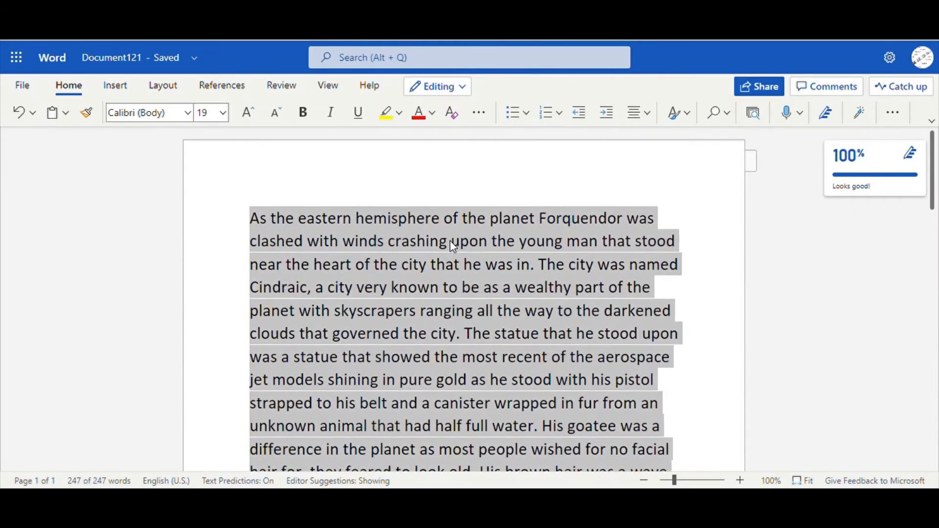
pyautogui.hotkey('ctrl', 'space')
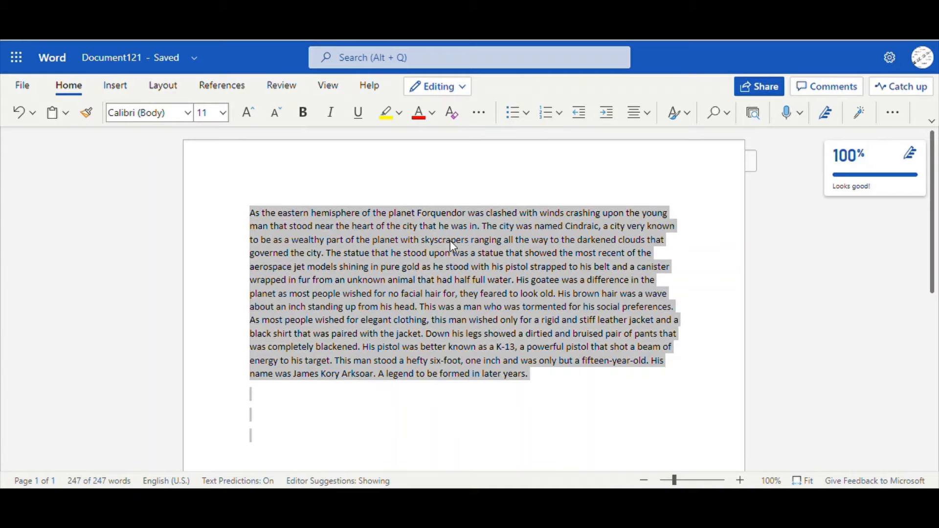
# Enlarge the entire selected text repeatedly in increments with Increase Font Size
pyautogui.click(247, 125)
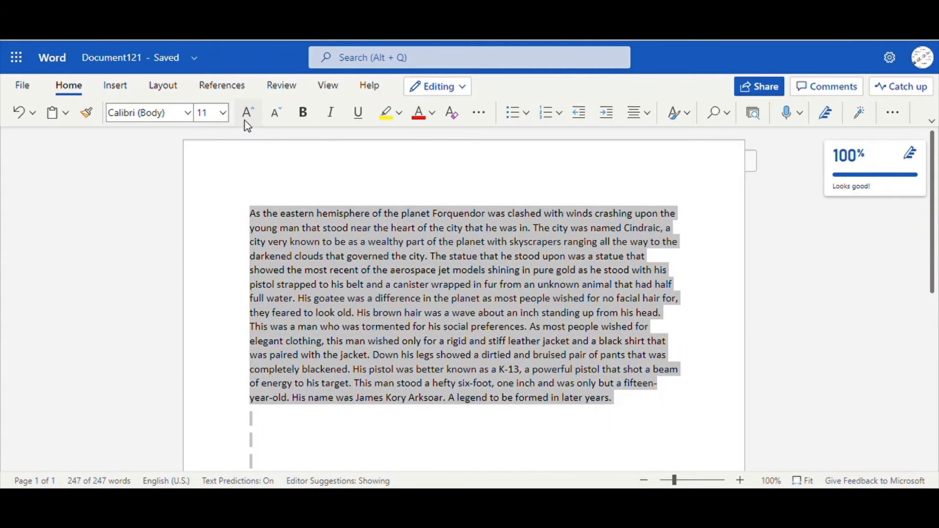
pyautogui.click(248, 126)
pyautogui.click(246, 123)
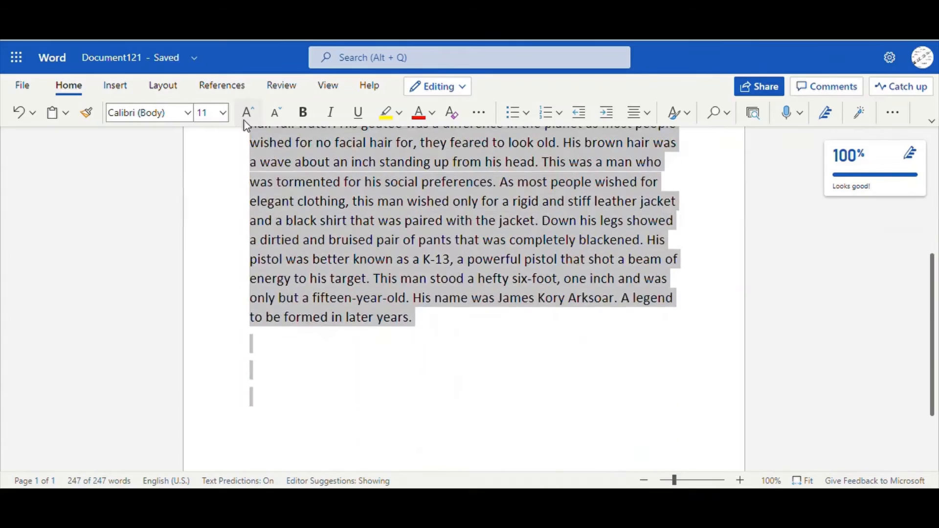
pyautogui.click(245, 122)
pyautogui.click(248, 125)
pyautogui.click(247, 125)
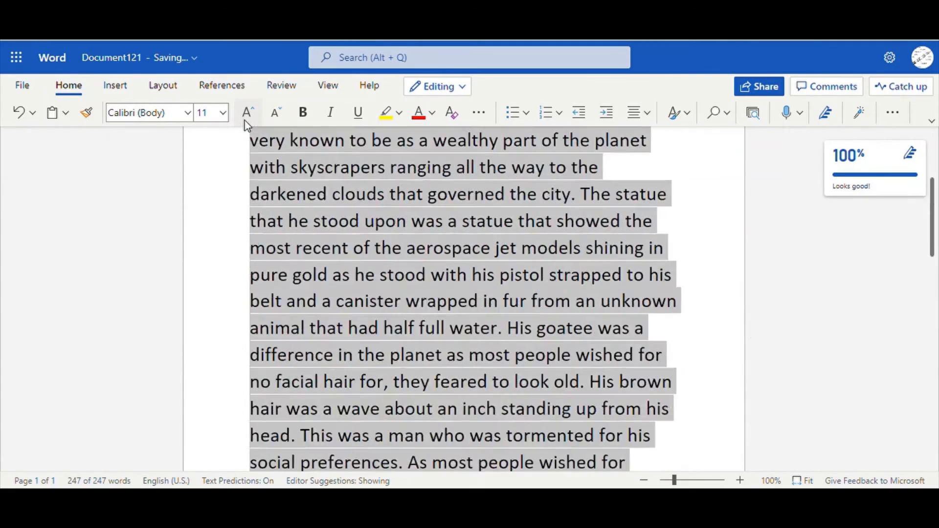
pyautogui.click(248, 126)
pyautogui.click(248, 125)
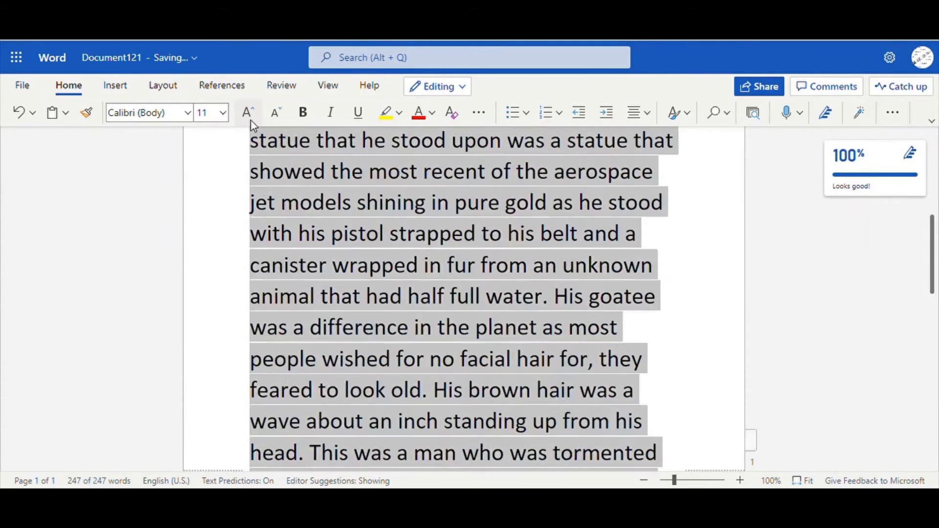
# Shrink the entire selected text in increments with Decrease Font Size until it is back at size 11
pyautogui.click(275, 120)
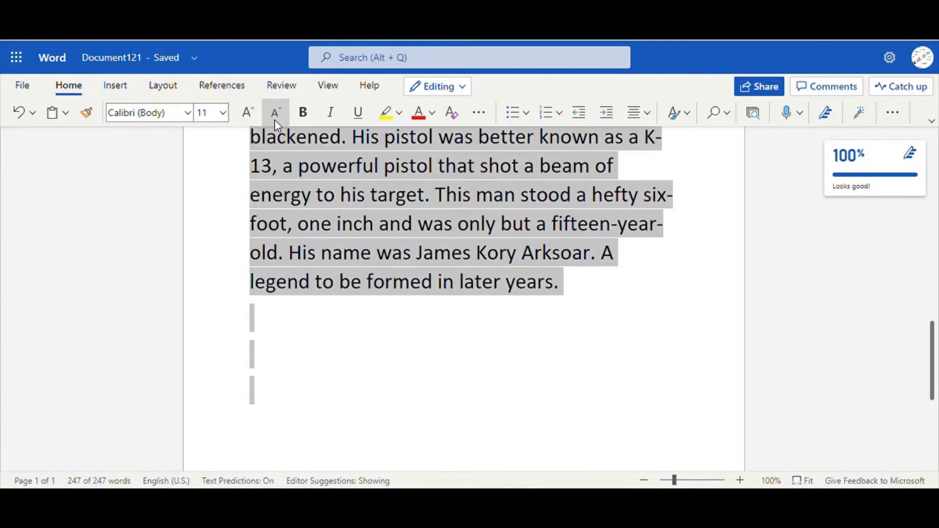
pyautogui.click(275, 120)
pyautogui.click(275, 120)
pyautogui.click(275, 120)
pyautogui.click(275, 121)
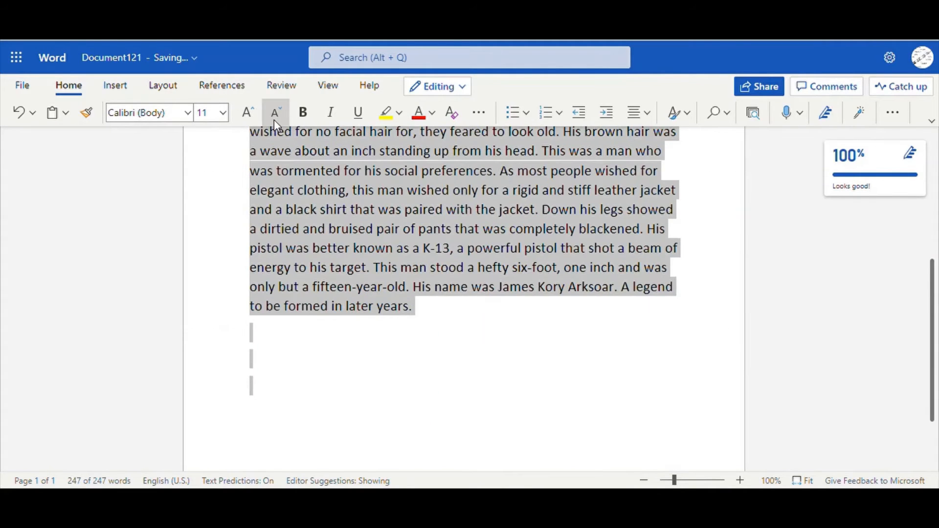
pyautogui.click(275, 120)
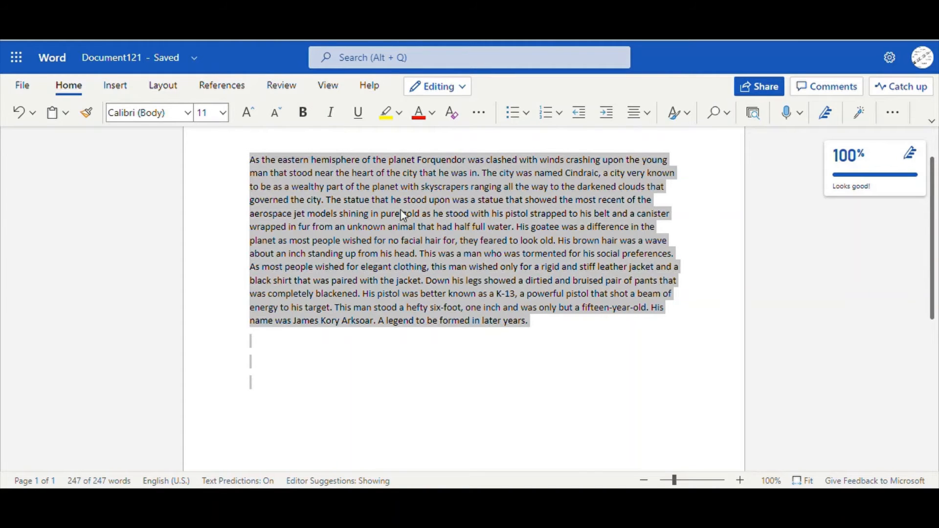
# Make the pistol name "K-13" bold and clear the selection
pyautogui.click(425, 227)
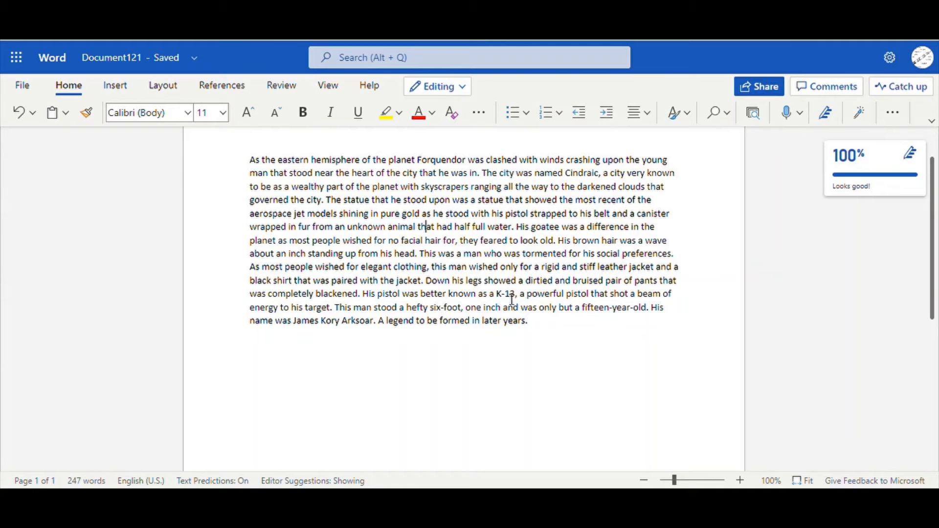
pyautogui.doubleClick(508, 294)
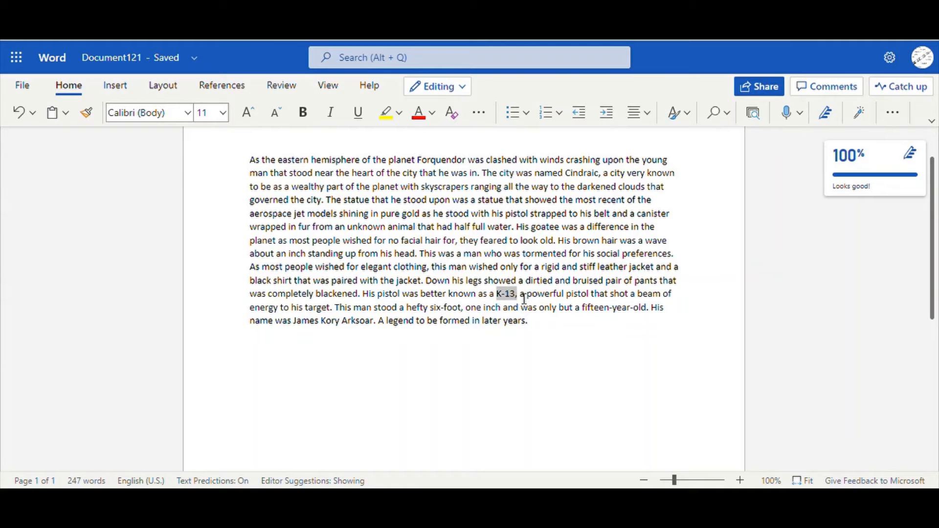
pyautogui.click(303, 112)
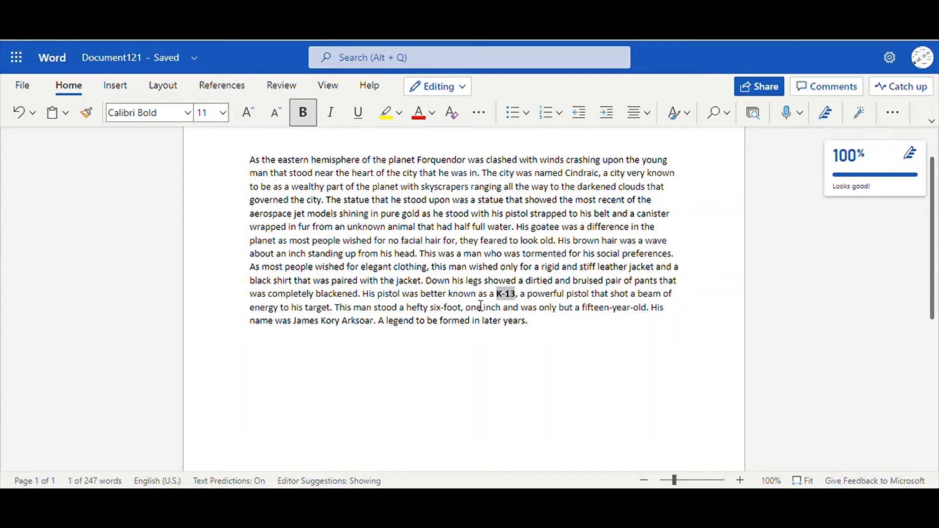
pyautogui.click(495, 277)
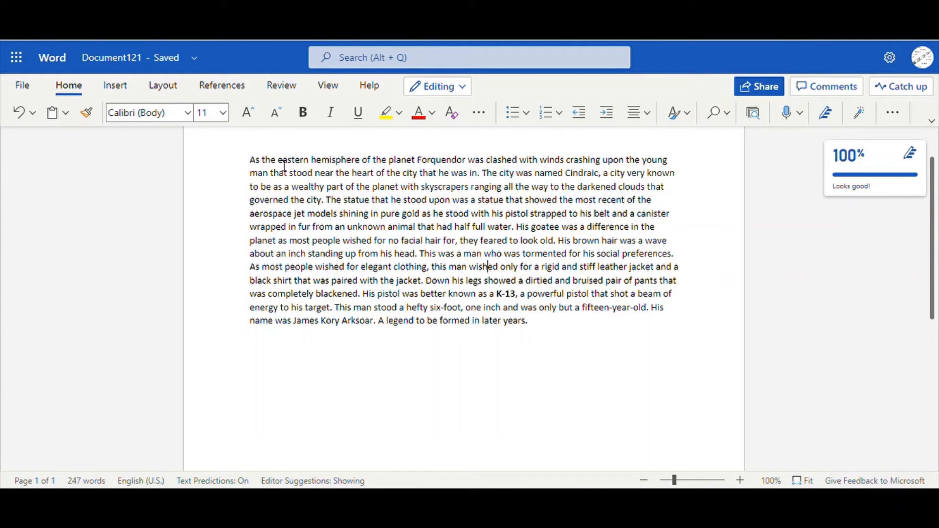
# Italicize the words "eastern hemisphere" in the first sentence and clear the selection
pyautogui.moveTo(285, 167); pyautogui.dragTo(360, 202)
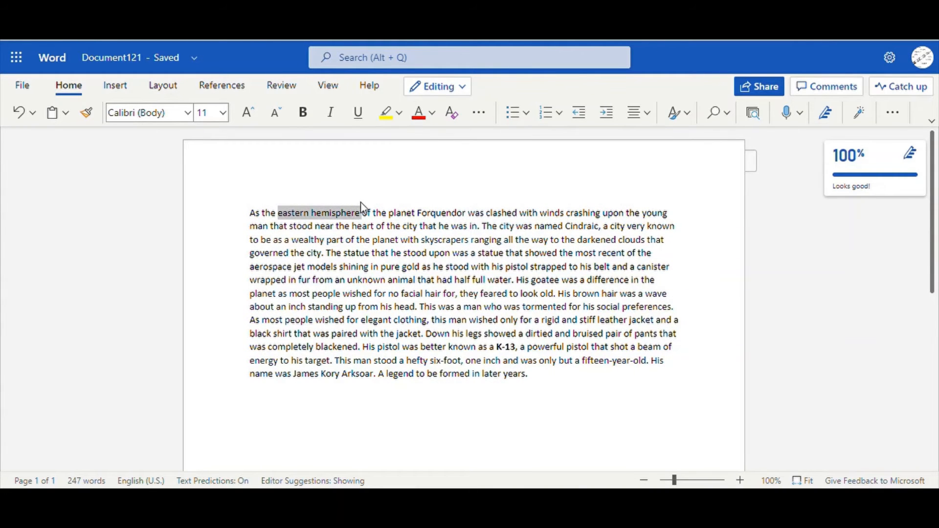
pyautogui.click(336, 120)
pyautogui.click(393, 296)
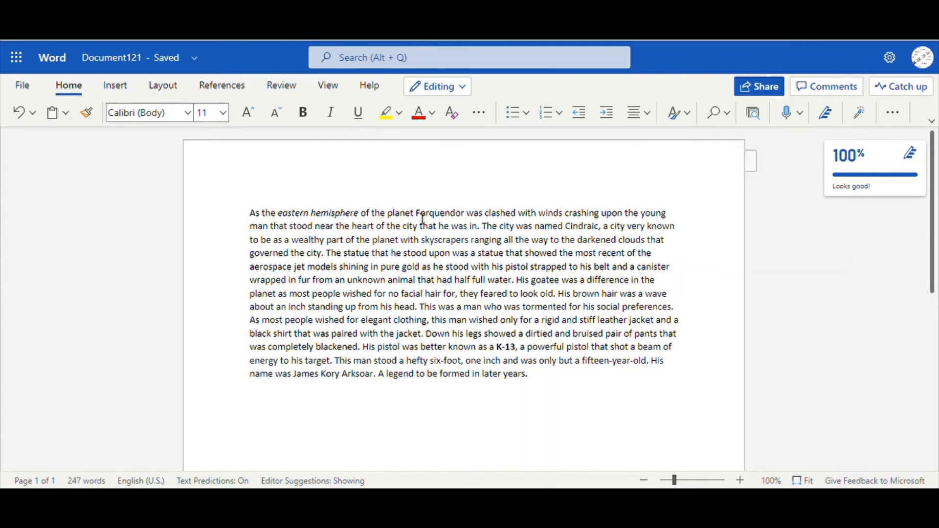
# Underline the planet name "Forquendor" in the first sentence and clear the selection
pyautogui.moveTo(416, 214); pyautogui.dragTo(468, 217)
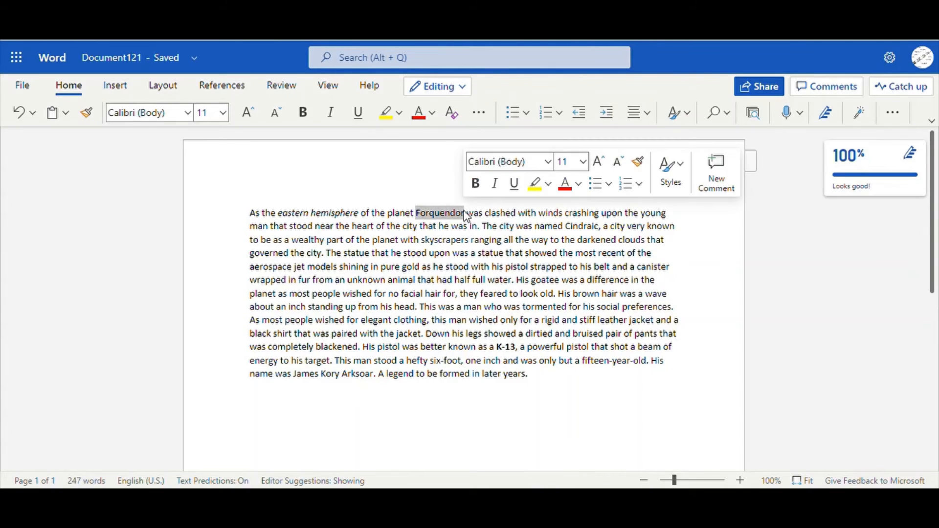
pyautogui.click(359, 114)
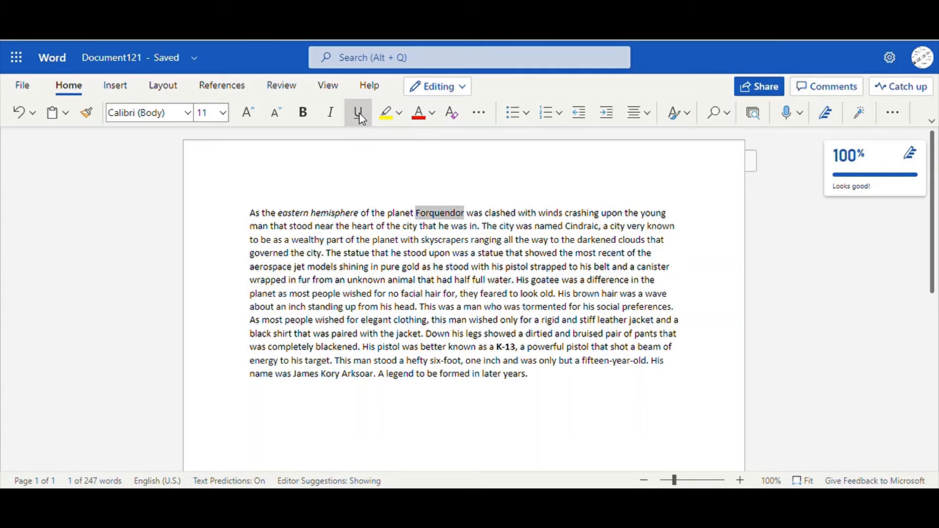
pyautogui.click(431, 283)
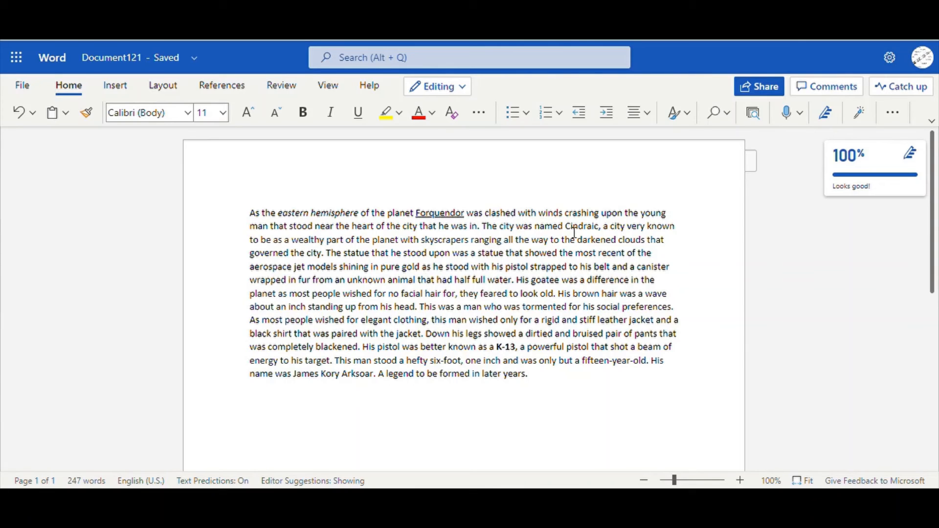
# Highlight the city name "Cindraic" in blue and clear the selection
pyautogui.moveTo(566, 226); pyautogui.dragTo(600, 235)
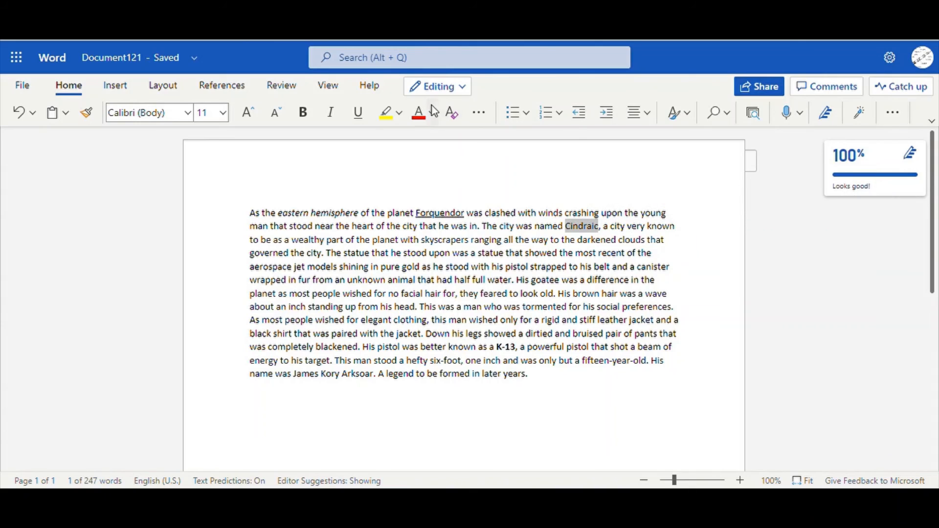
pyautogui.click(399, 114)
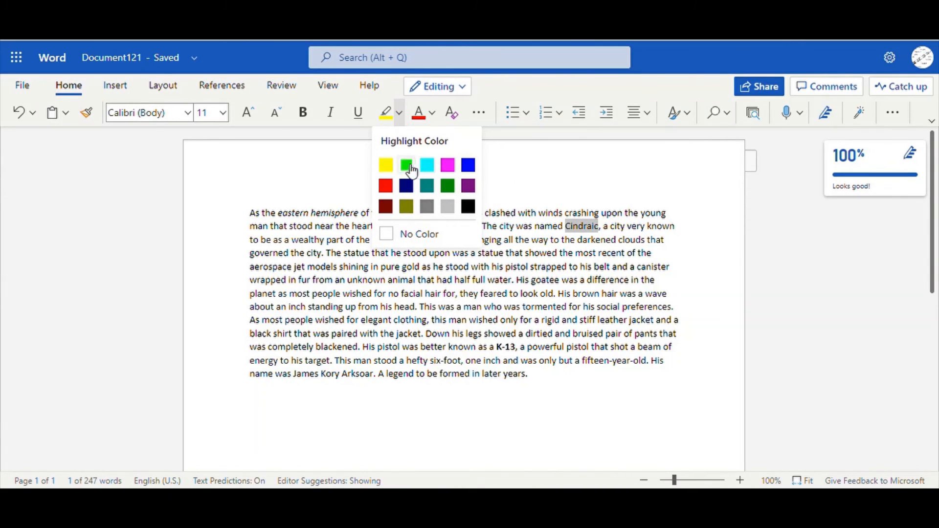
pyautogui.click(468, 164)
pyautogui.press('Right')
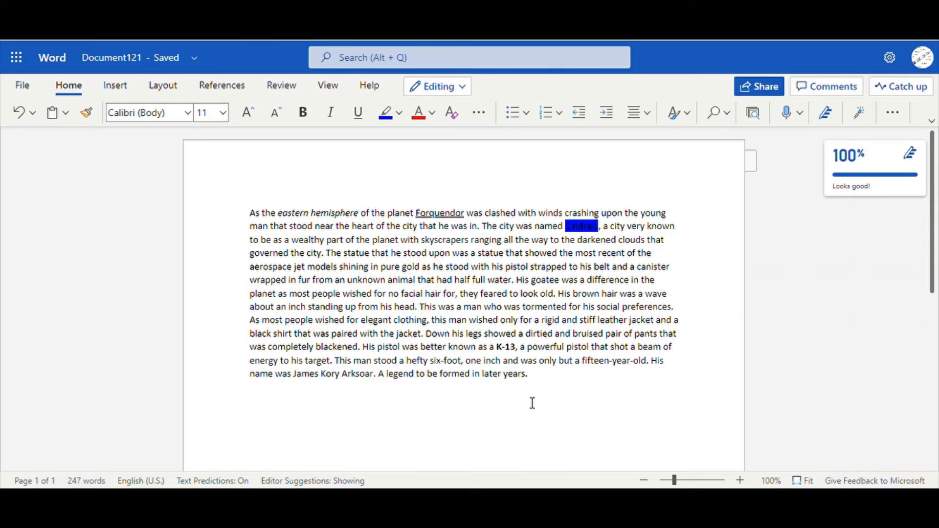
# Add a line of filler text "flakdsjflakdsjf;l" below the paragraph and undo its automatic capitalization
pyautogui.click(547, 392)
pyautogui.write('Flakdsjflakdsjf;')
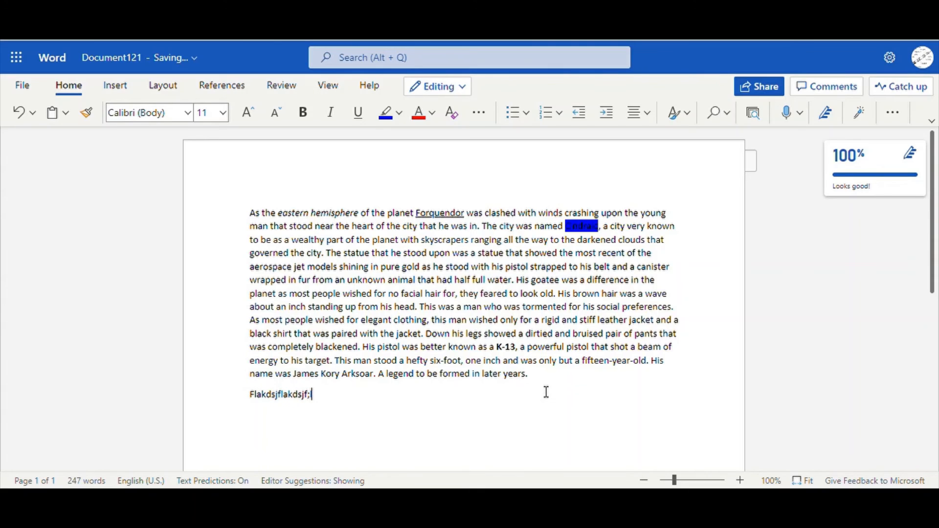
pyautogui.hotkey('ctrl', 'z')
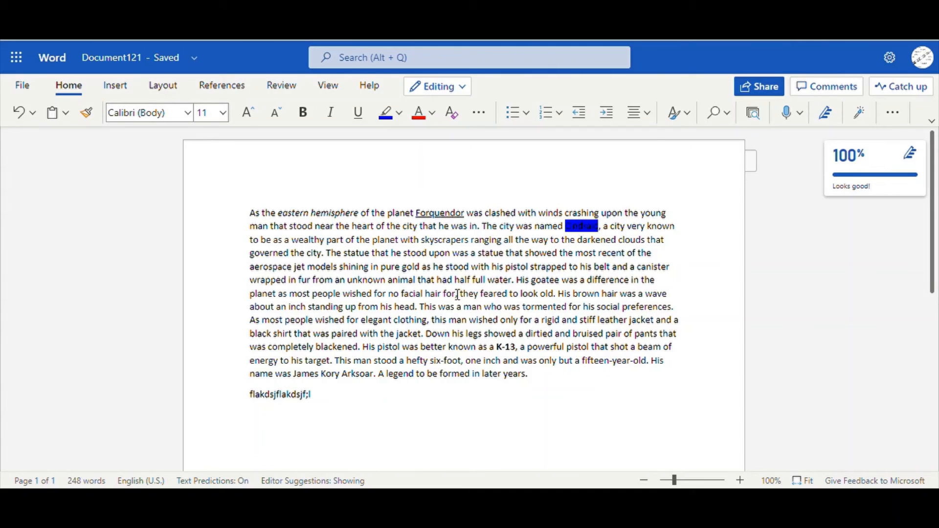
# Delete the filler line below the paragraph and end the last sentence with "..." instead of its period
pyautogui.press('BackSpace')
pyautogui.press('BackSpace')
pyautogui.press('BackSpace')
pyautogui.press('BackSpace')
pyautogui.press('BackSpace')
pyautogui.press('BackSpace')
pyautogui.press('BackSpace')
pyautogui.press('BackSpace')
pyautogui.press('BackSpace')
pyautogui.press('BackSpace')
pyautogui.press('BackSpace')
pyautogui.press('BackSpace')
pyautogui.press('BackSpace')
pyautogui.press('BackSpace')
pyautogui.press('BackSpace')
pyautogui.press('BackSpace')
pyautogui.press('BackSpace')
pyautogui.press('BackSpace')
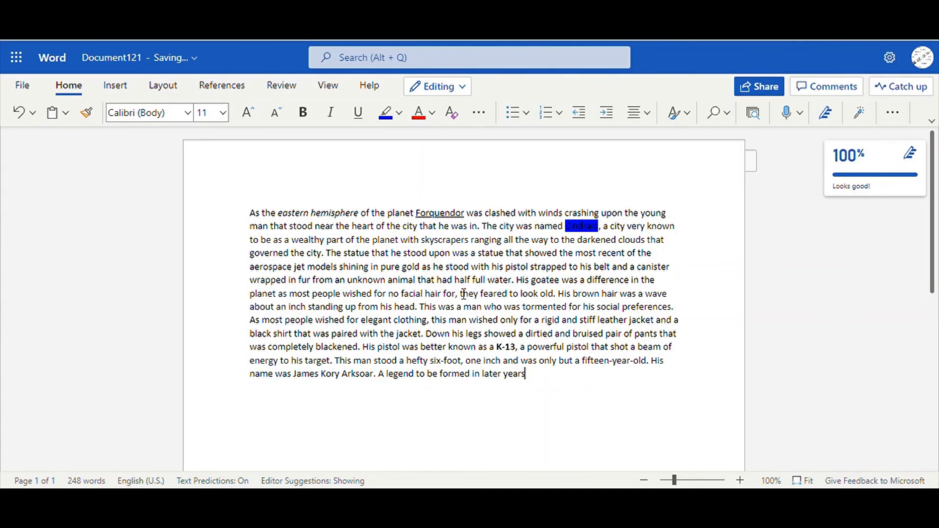
pyautogui.write('...')
# Remove the highlight from the city name "Cindraic" by setting its highlight to No Color
pyautogui.moveTo(604, 233); pyautogui.dragTo(567, 229)
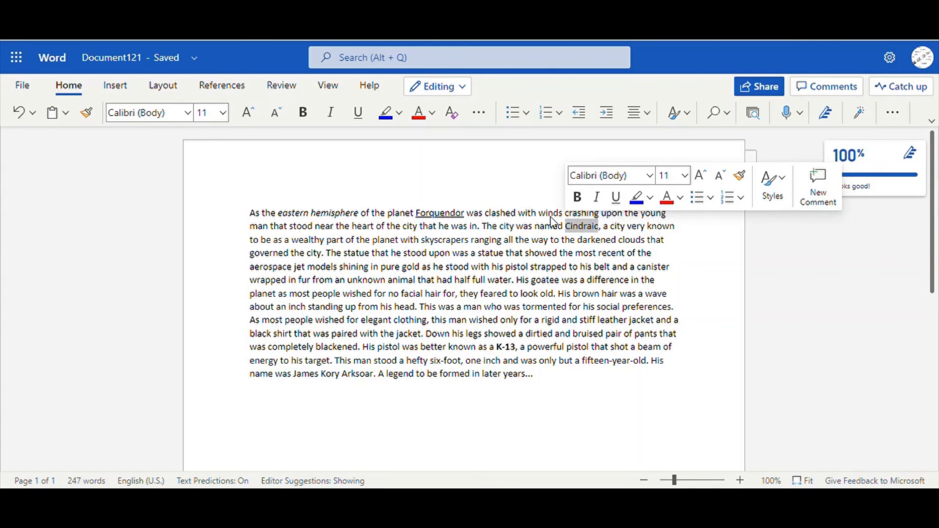
pyautogui.click(399, 113)
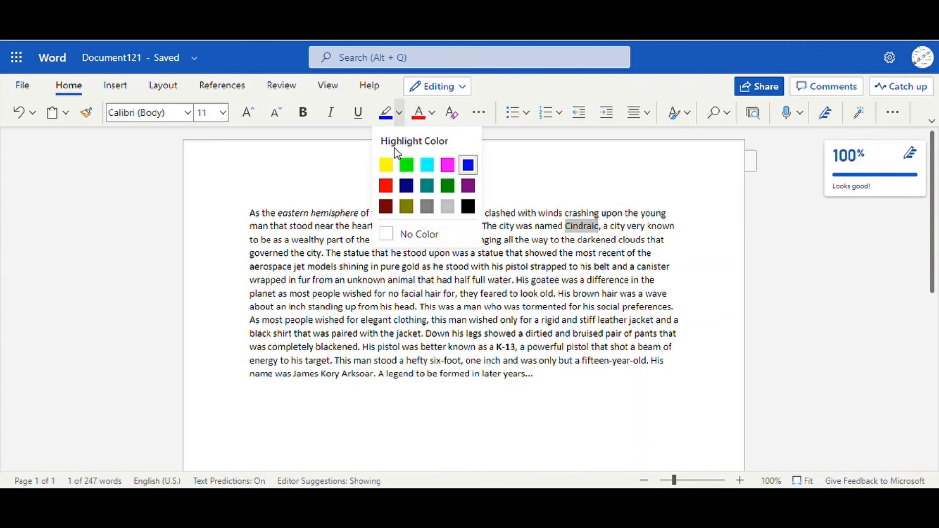
pyautogui.click(394, 235)
pyautogui.click(502, 227)
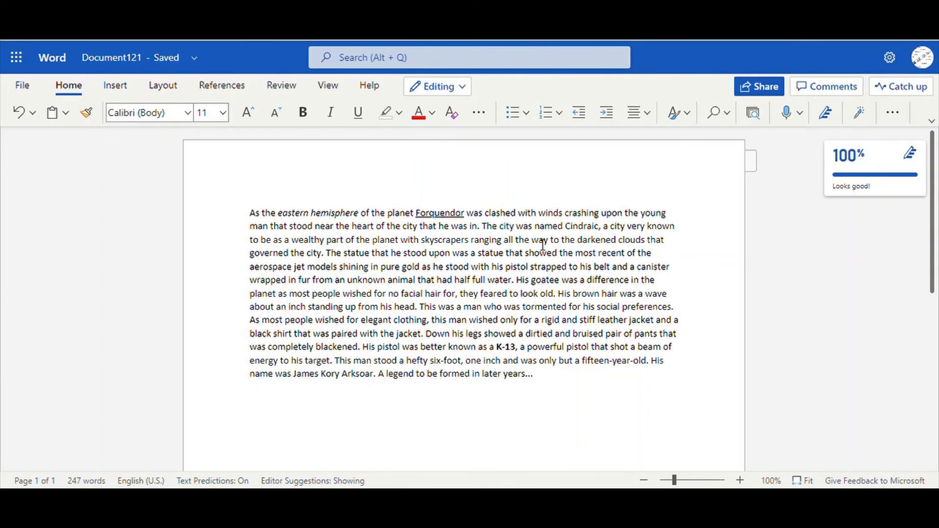